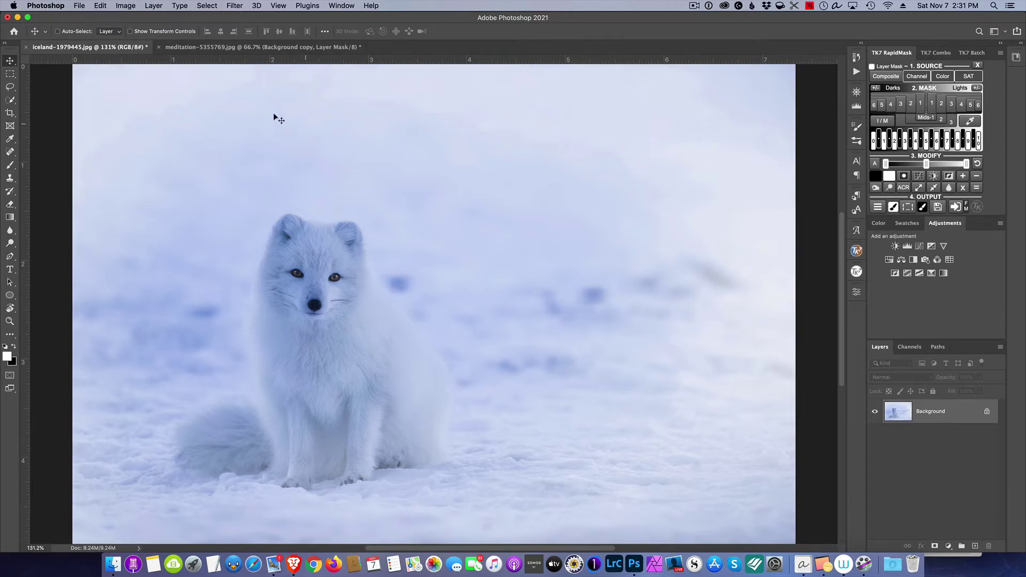
Copy the masked woman layer from meditation-5355769.jpg into iceland-1979445.jpg and place her beside the fox.
click(248, 47)
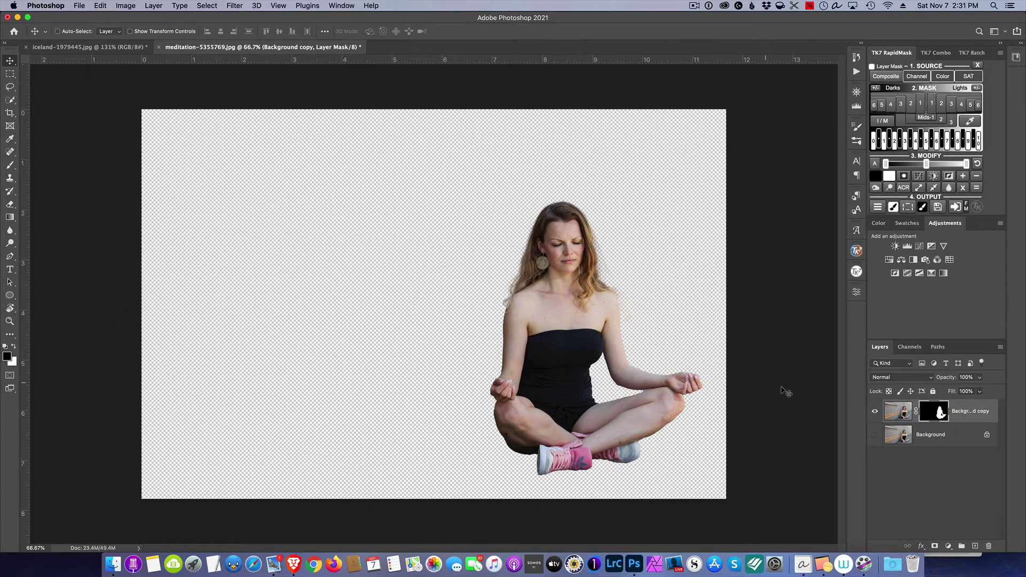
click(875, 435)
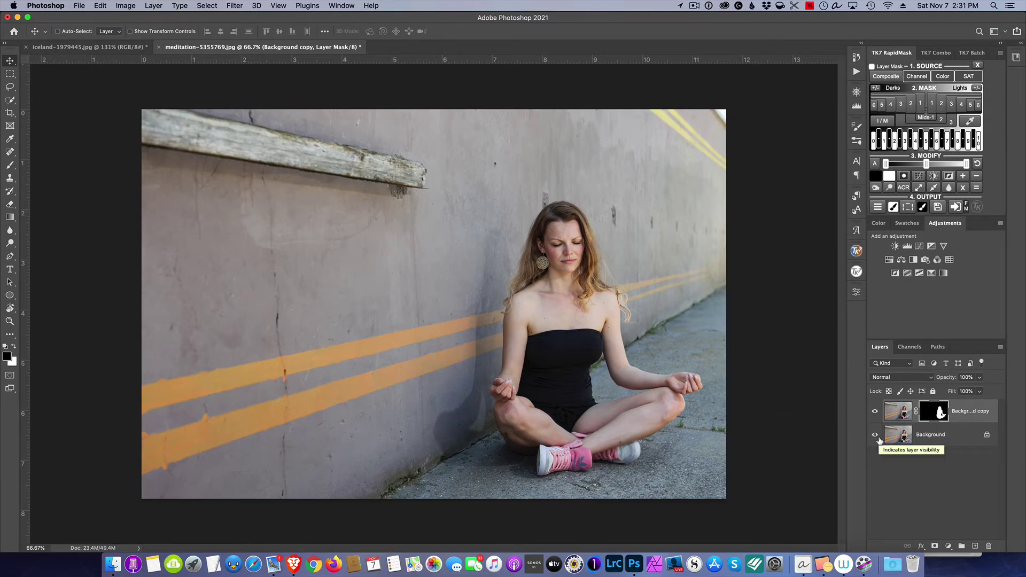
click(876, 436)
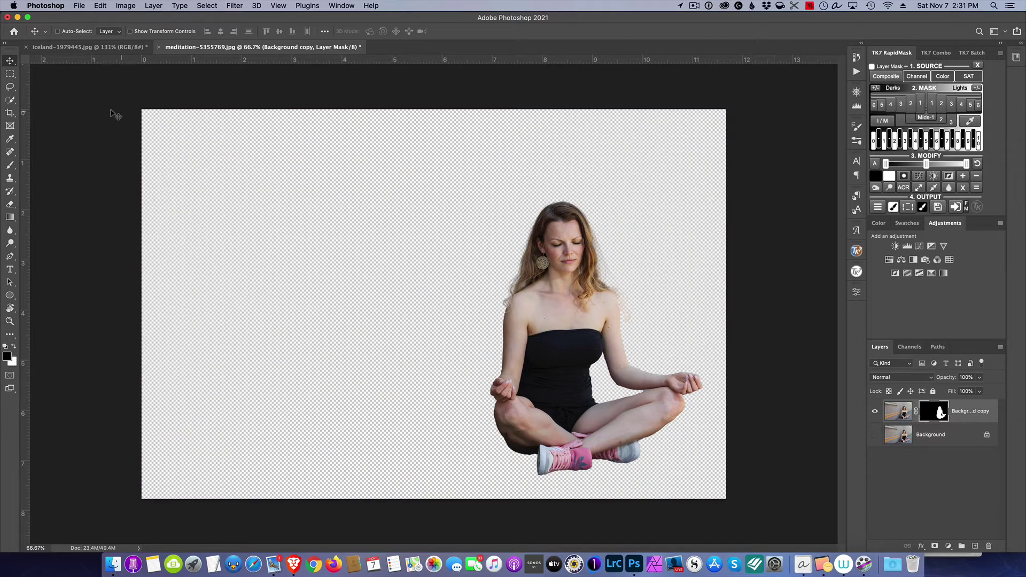
drag(556, 302, 193, 115)
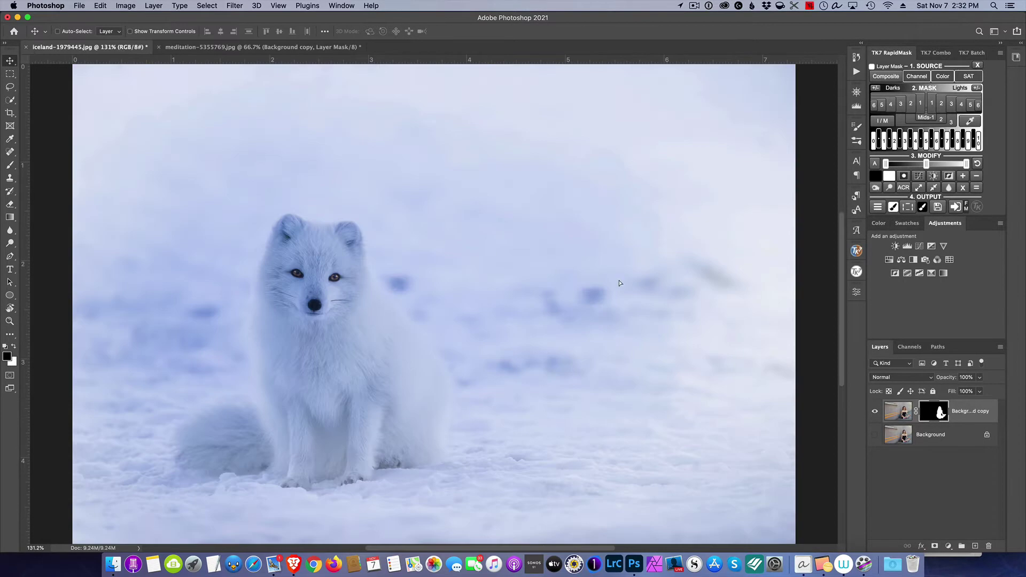
drag(567, 269, 564, 267)
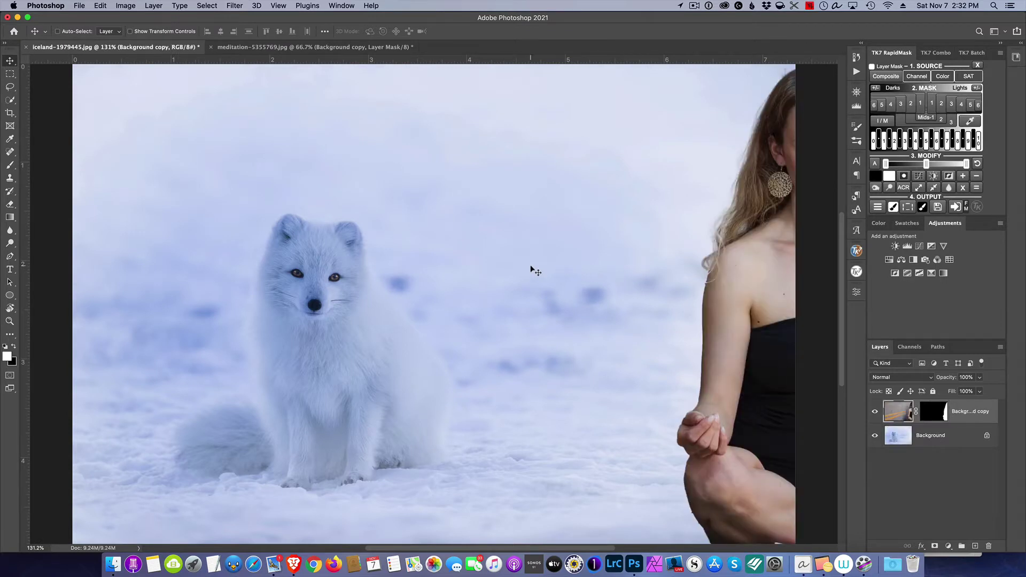
drag(657, 277, 491, 258)
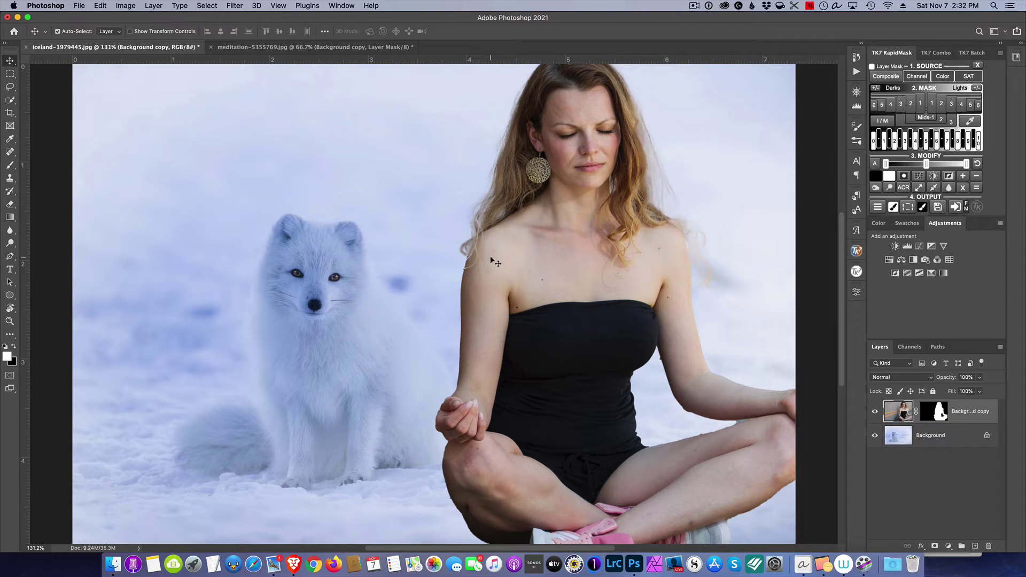
Scale the woman layer down with Free Transform and position her so her whole figure sits inside the image beside the fox.
key(super+t)
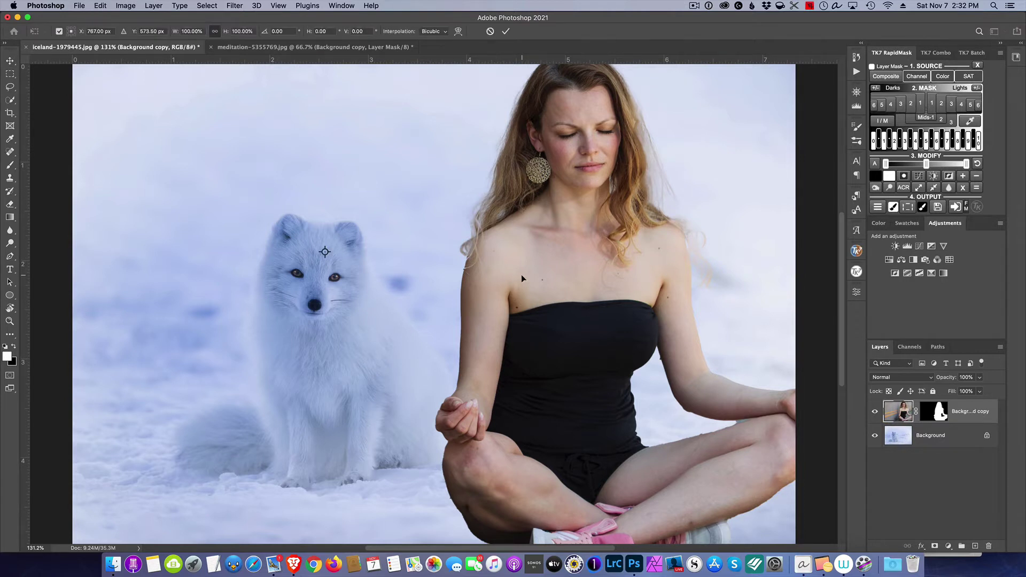
key(Return)
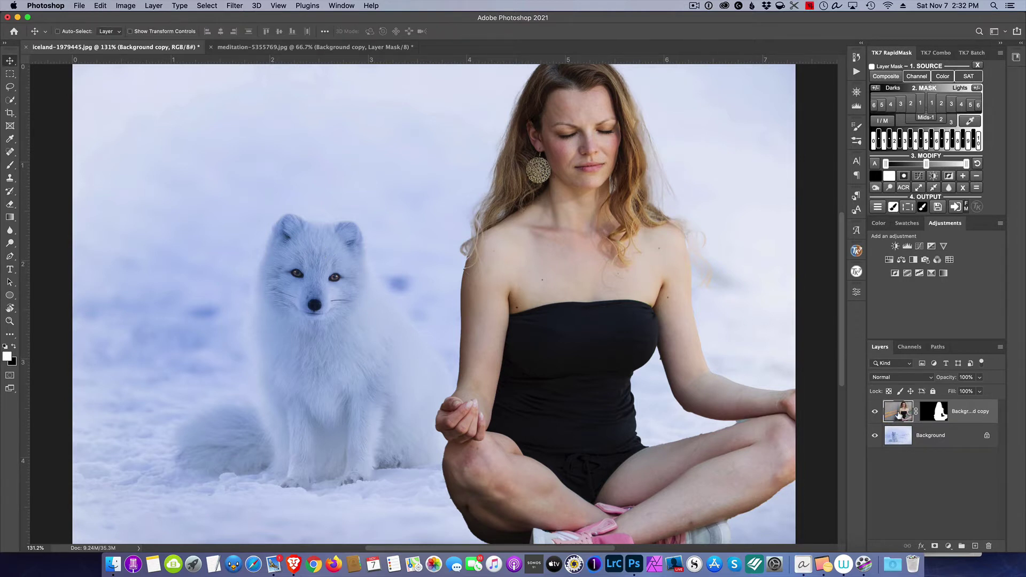
key(super+t)
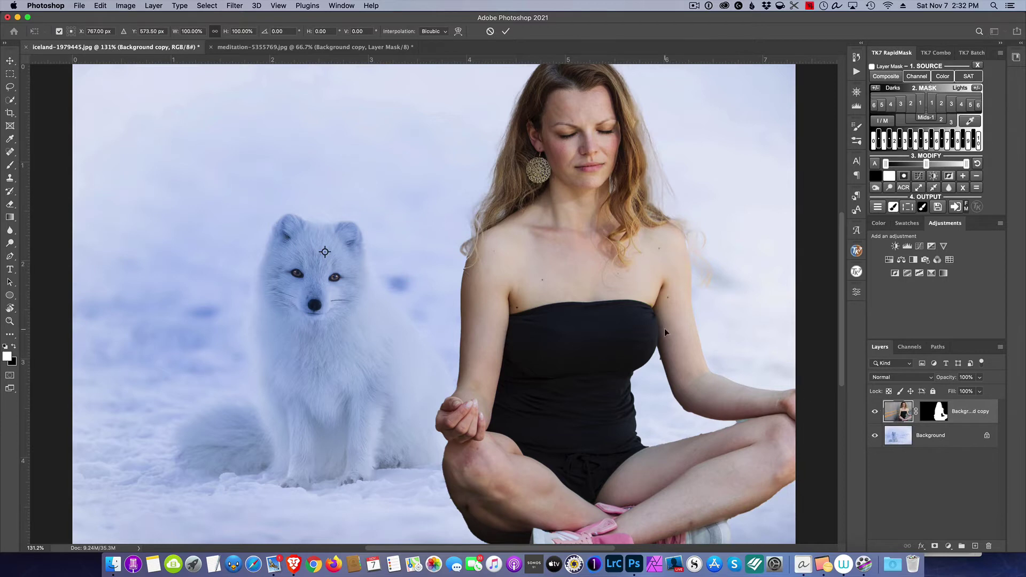
key(super+0)
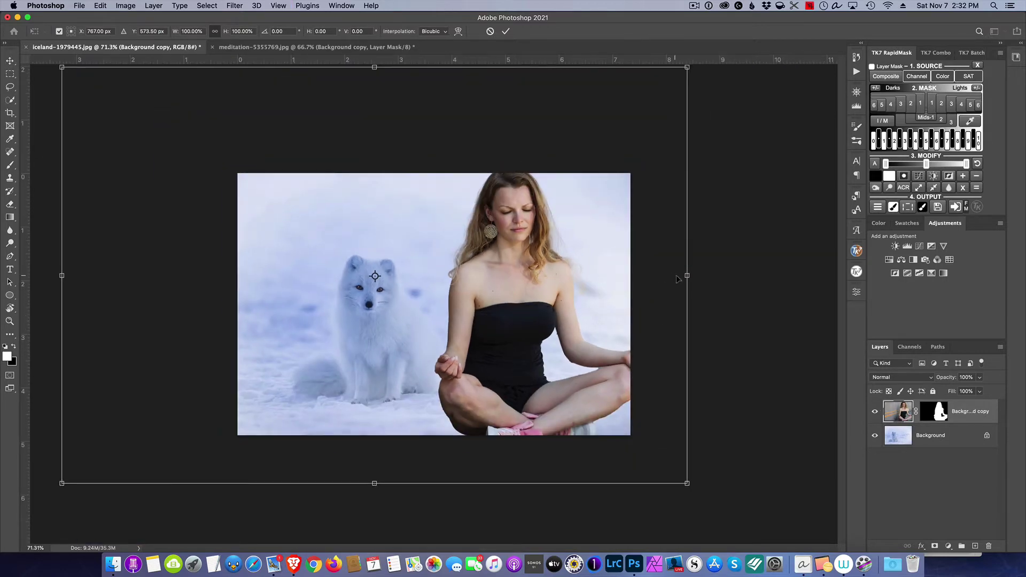
drag(686, 275, 559, 275)
drag(453, 268, 518, 262)
key(Return)
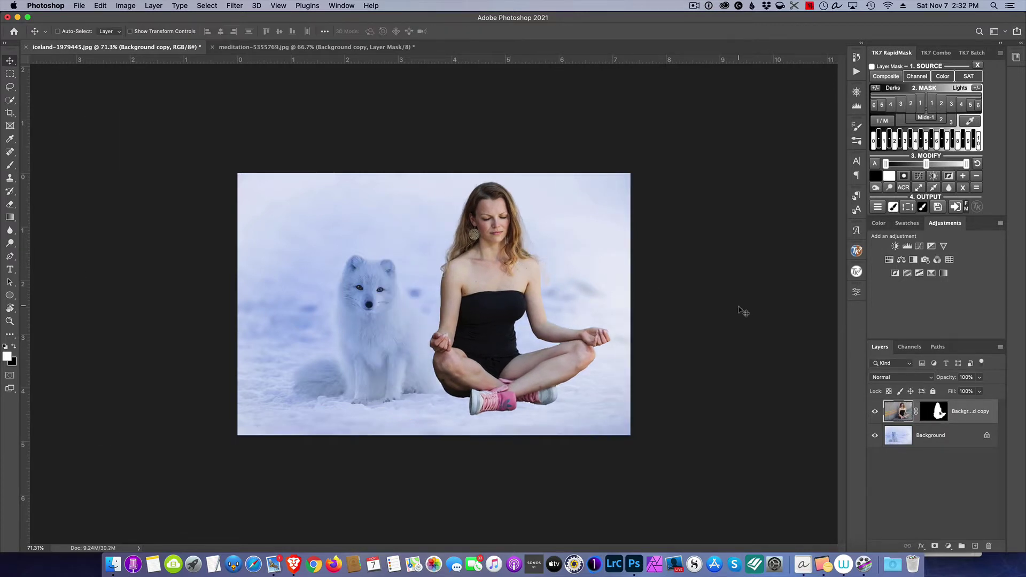
Add a Curves adjustment layer above the woman layer.
key(super+0)
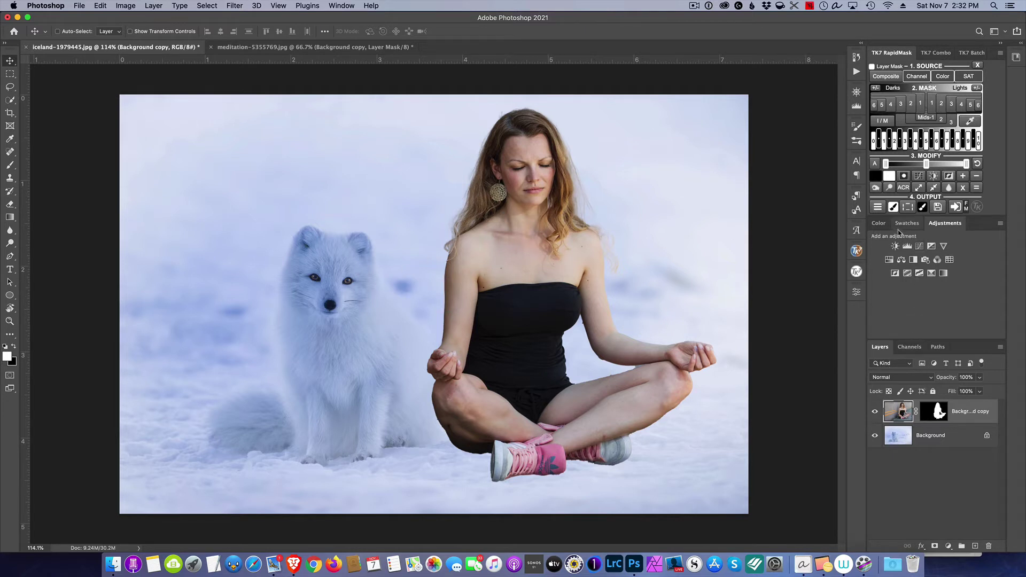
click(920, 247)
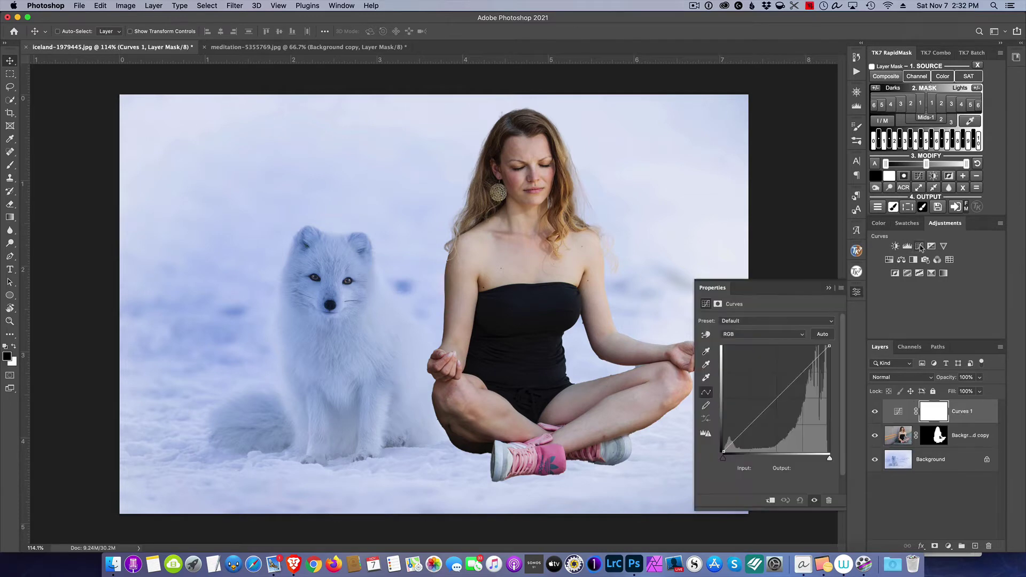
Try a manually darkened RGB curve and the automatic correction on the Curves adjustment, resetting the curve after each.
drag(771, 400, 801, 377)
drag(763, 435, 759, 427)
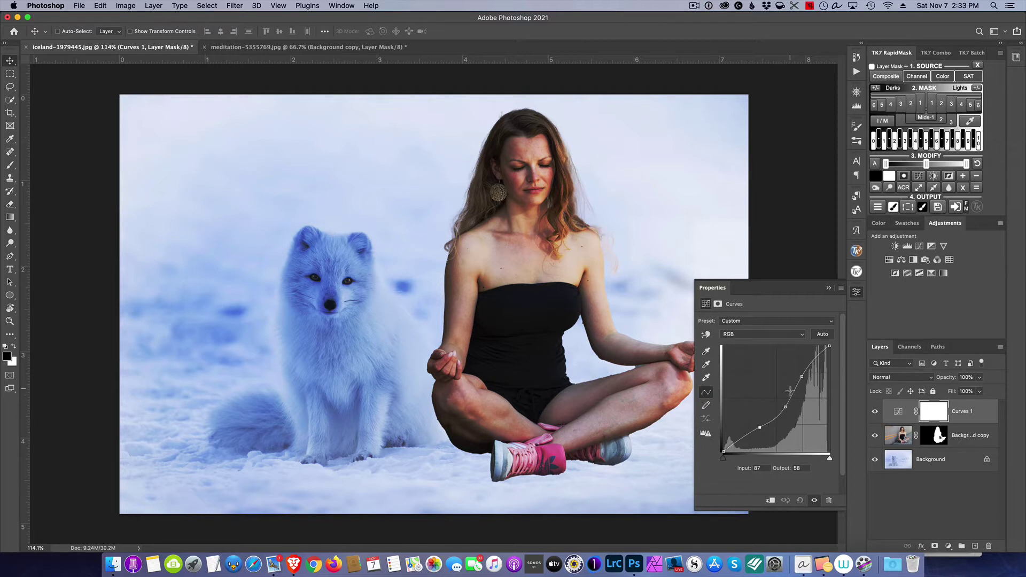
click(799, 500)
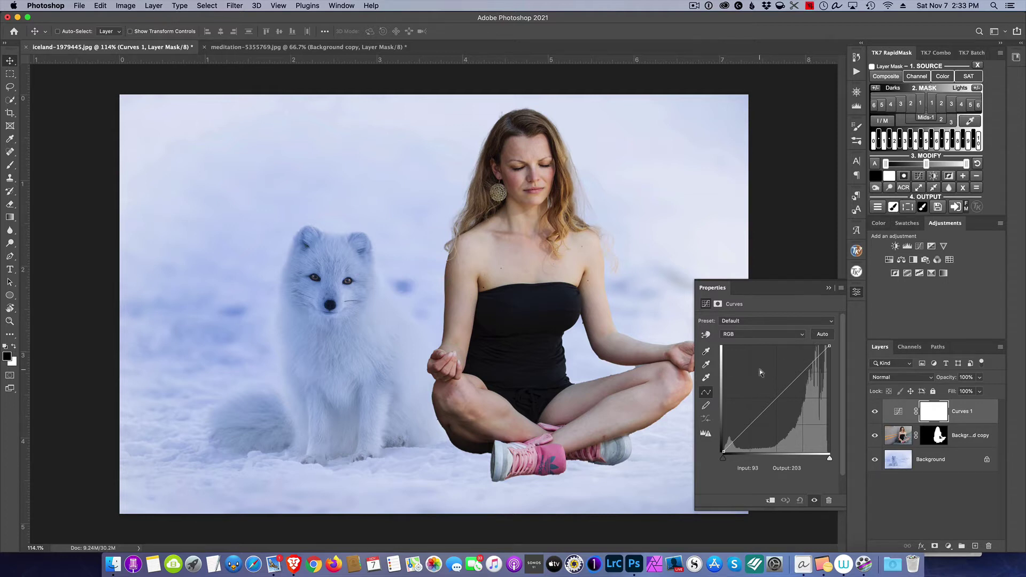
click(823, 334)
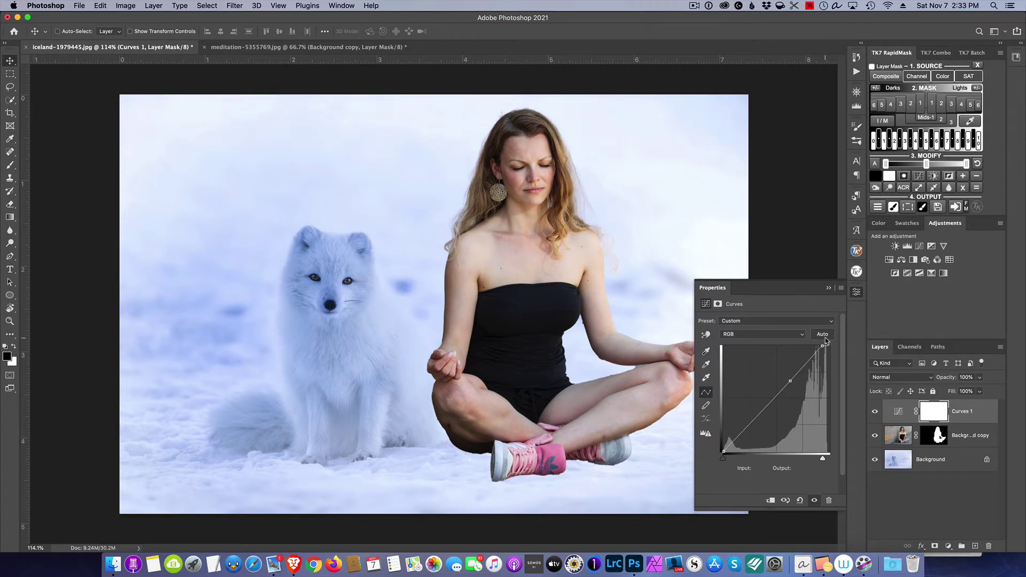
click(800, 500)
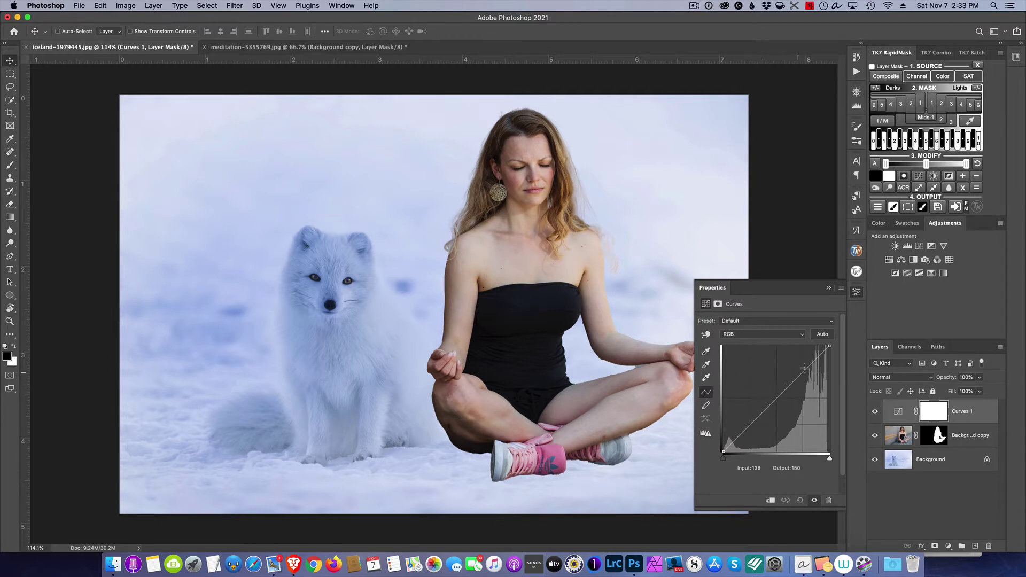
Try the Enhance Per Channel Contrast and Find Dark & Light Colors algorithms on the Curves adjustment and cancel the auto correction options.
alt+click(823, 335)
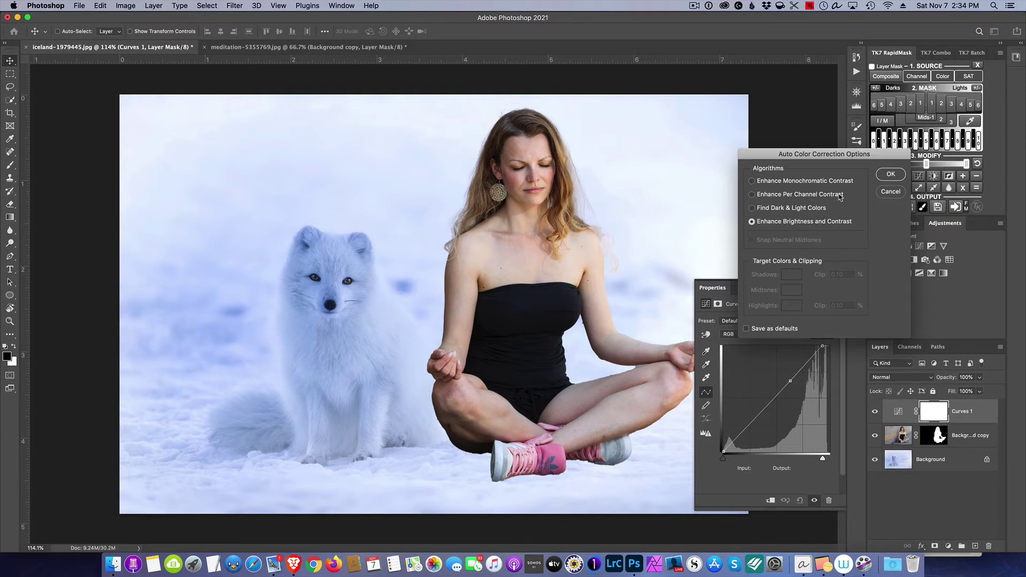
click(891, 192)
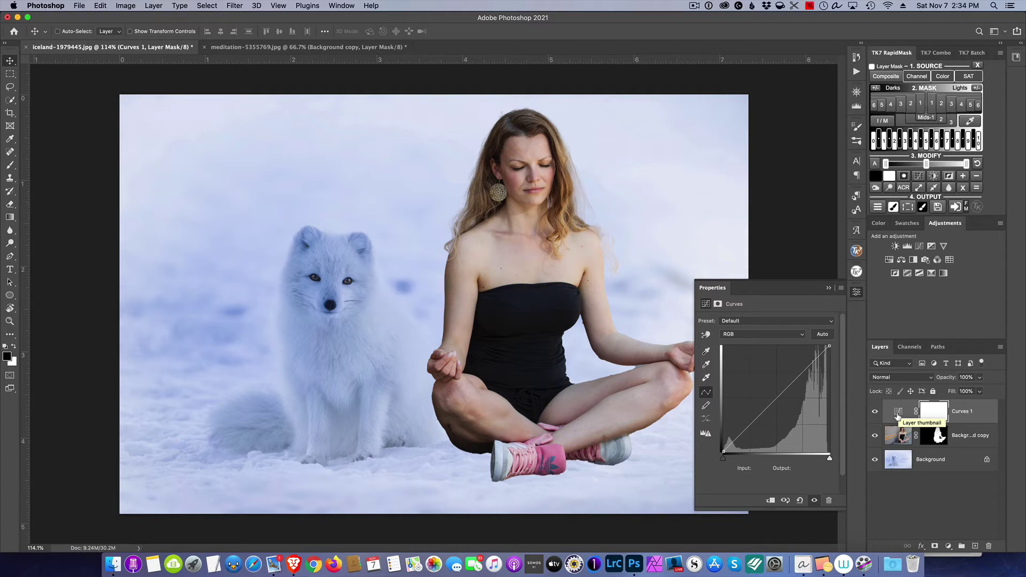
click(897, 415)
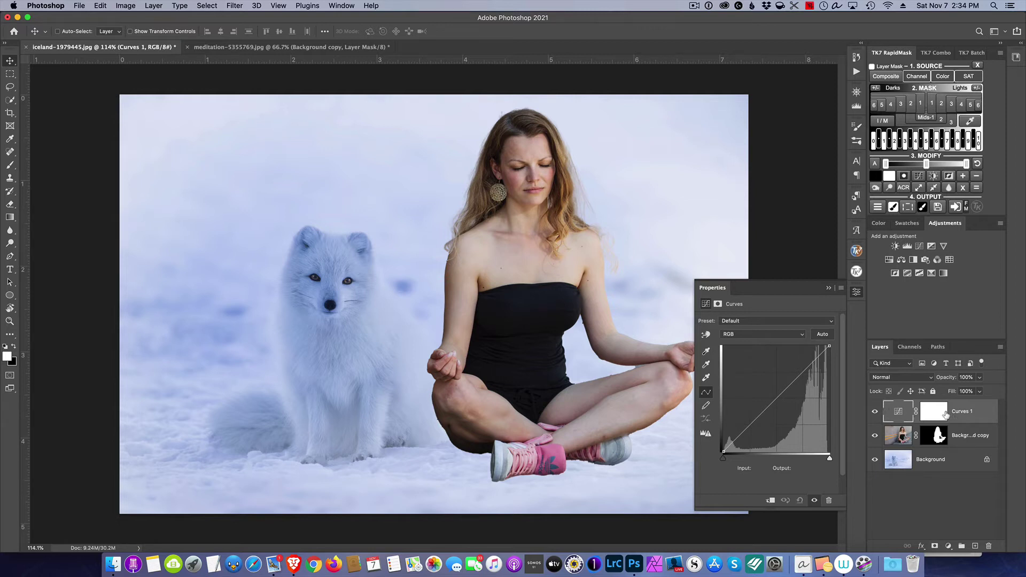
click(934, 410)
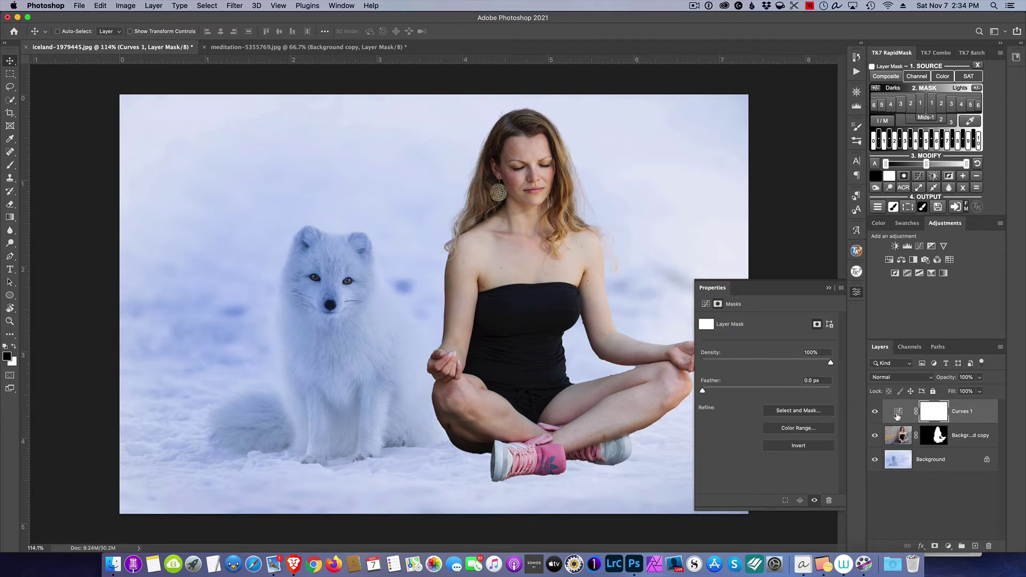
click(898, 413)
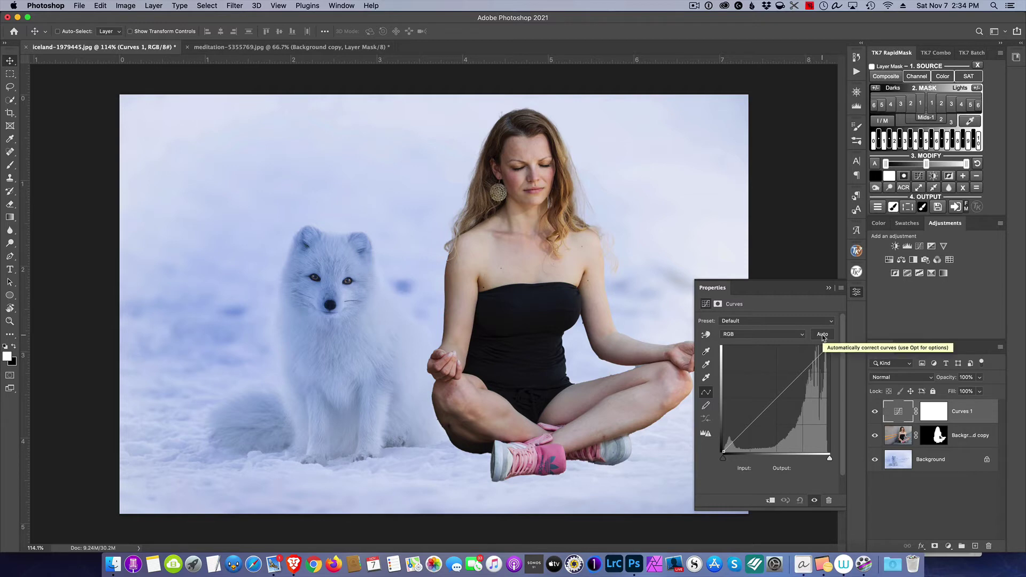
alt+click(822, 335)
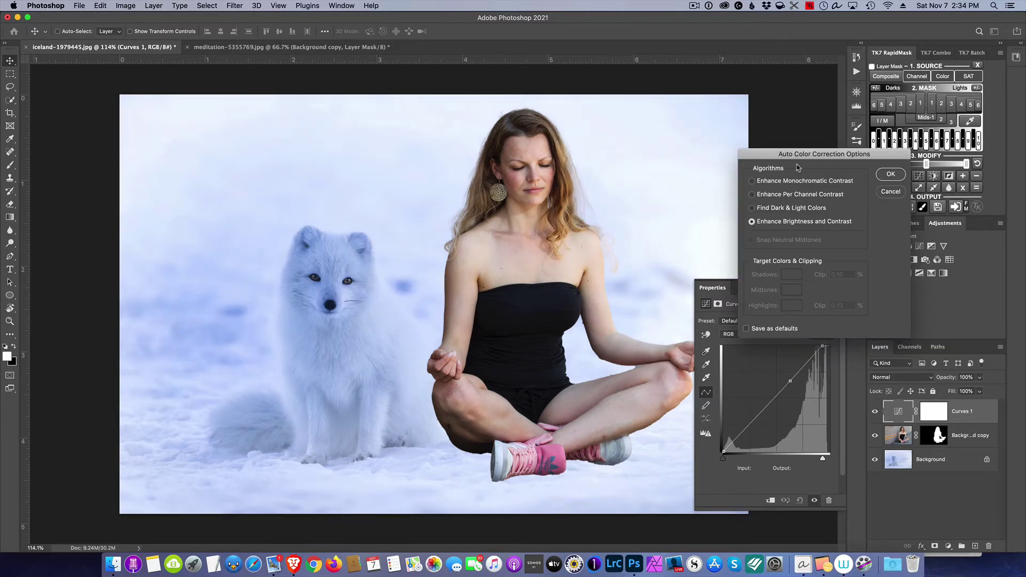
click(753, 196)
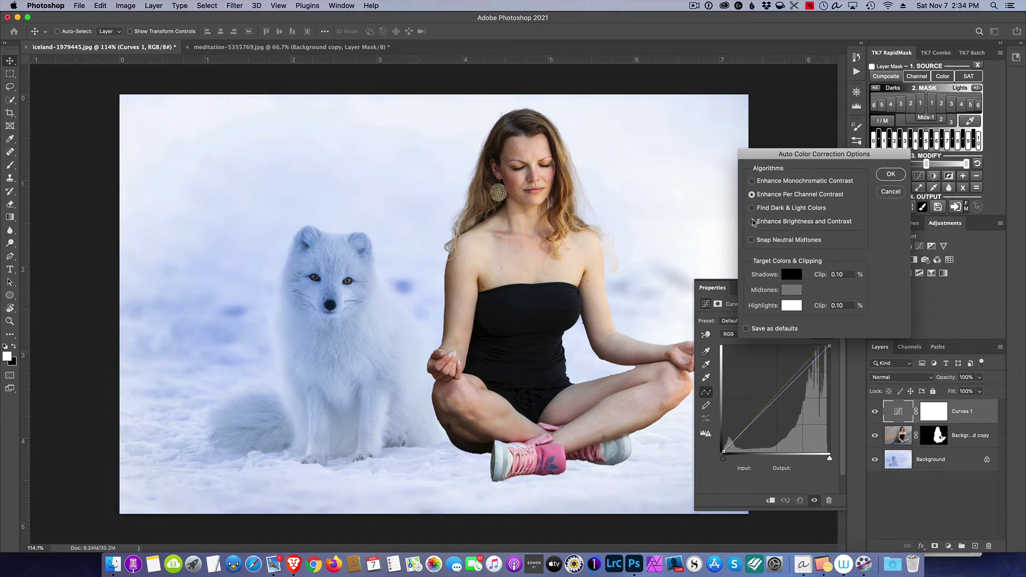
click(753, 209)
click(891, 191)
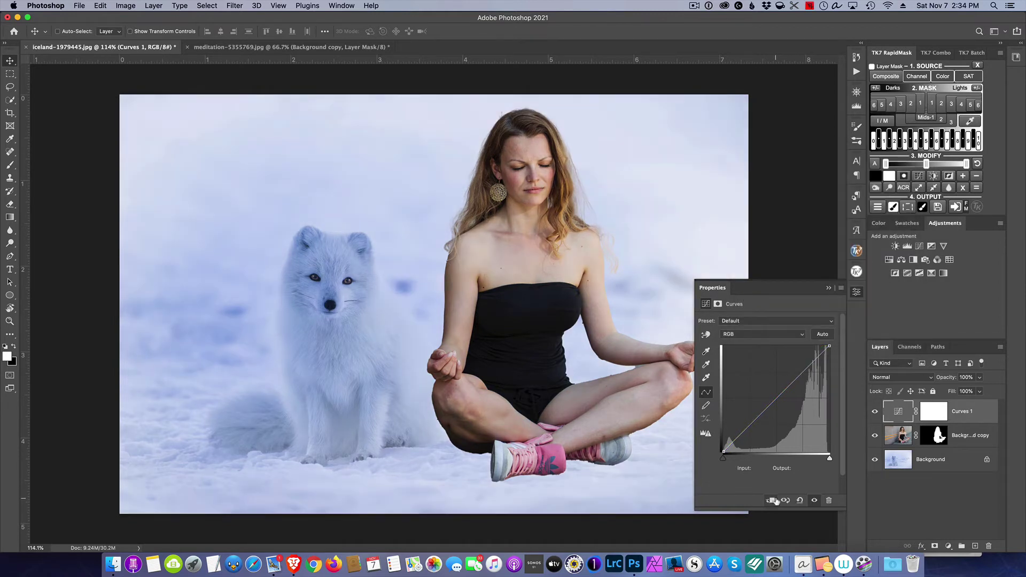
Clip the Curves adjustment to the woman layer and set its auto color correction algorithm to Find Dark & Light Colors.
click(771, 500)
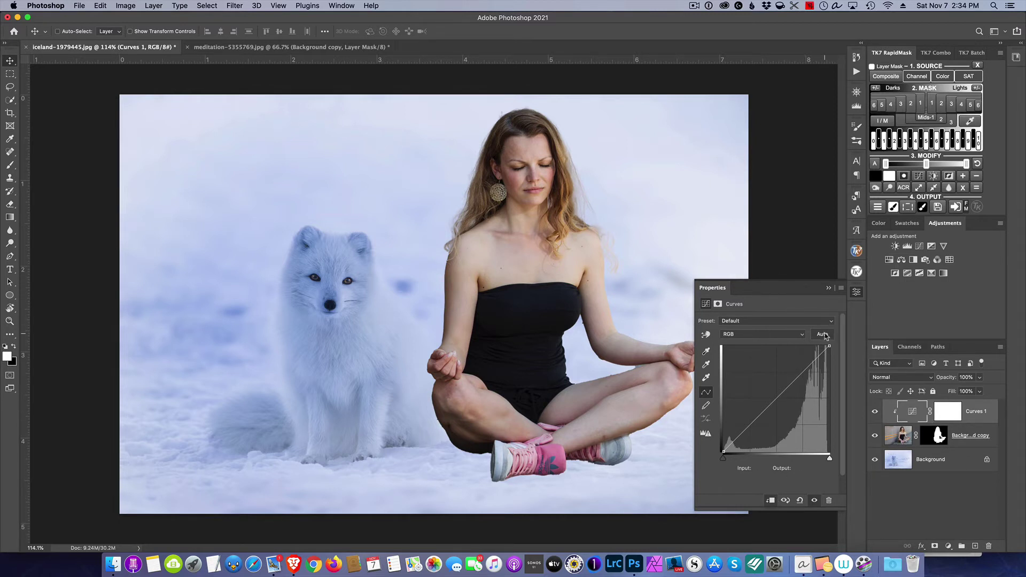
alt+click(823, 334)
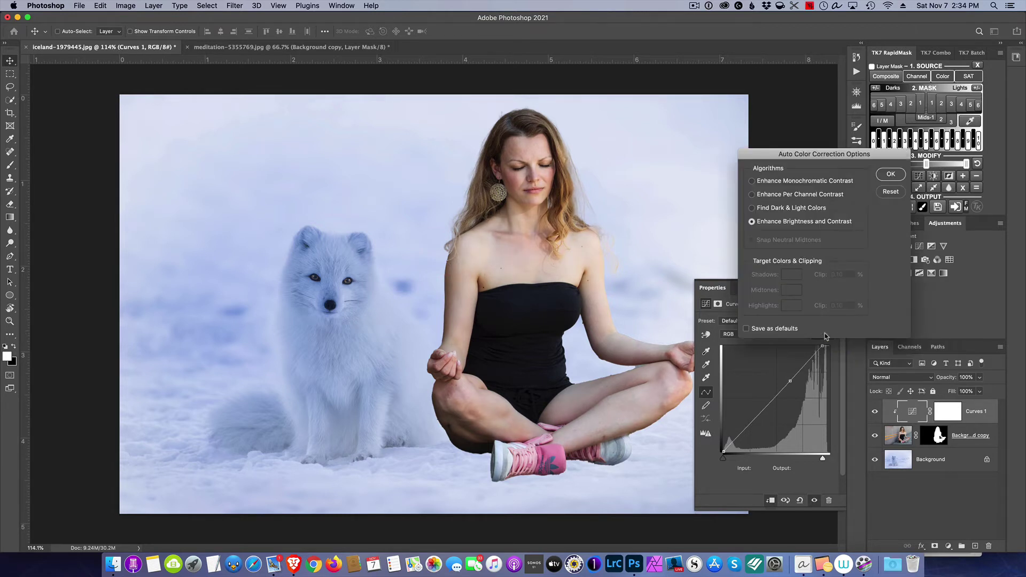
click(753, 208)
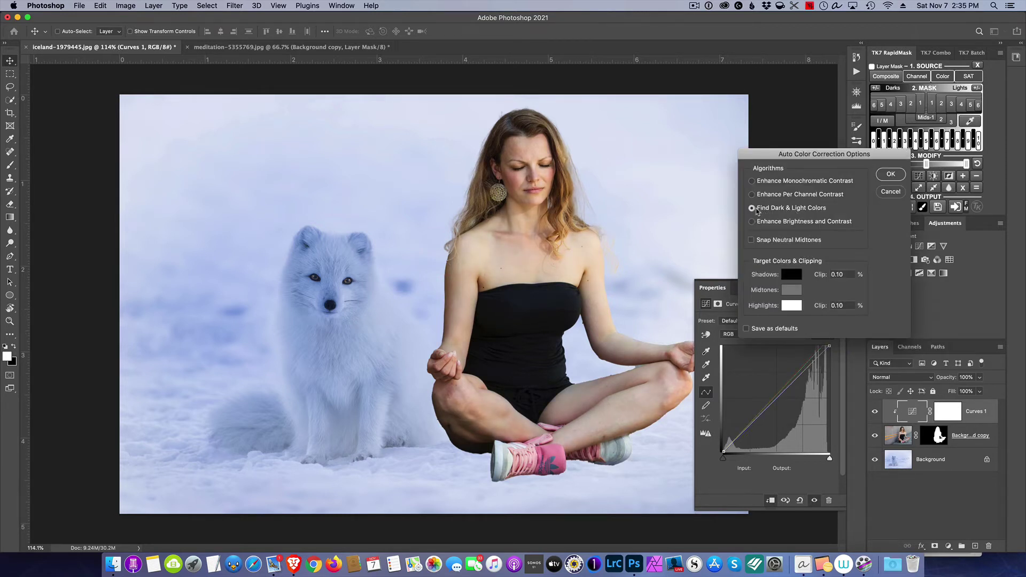
click(753, 222)
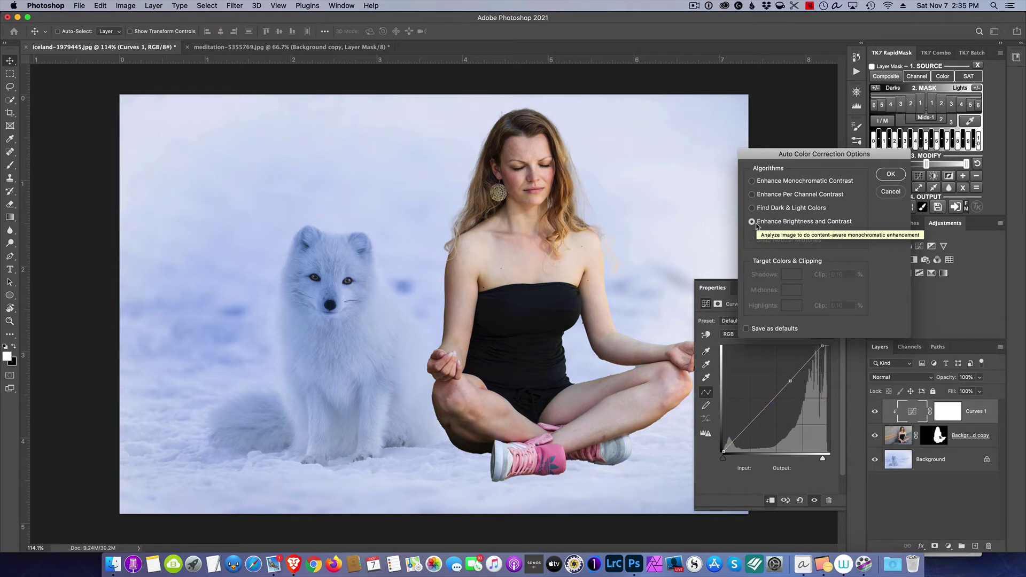
click(754, 208)
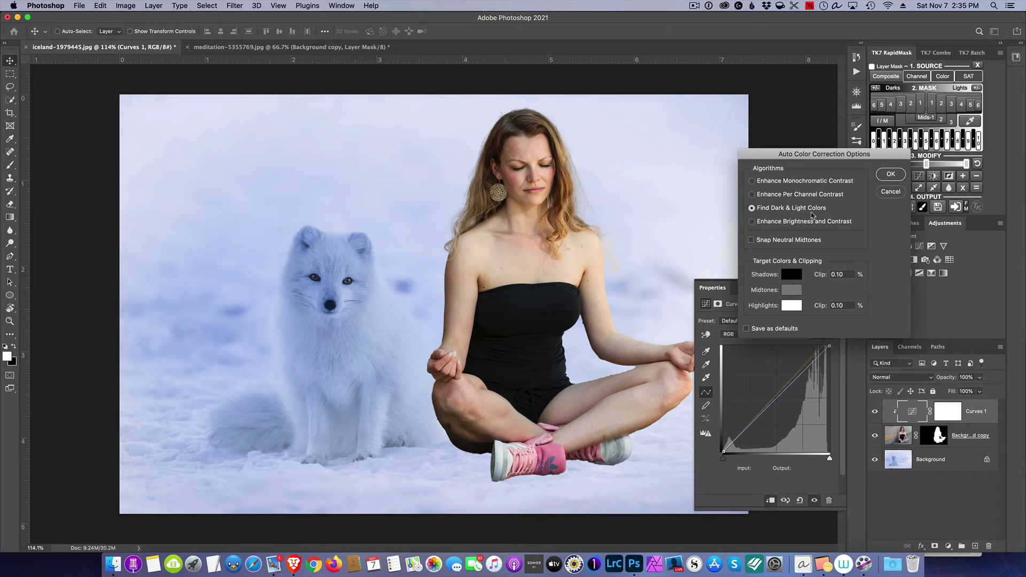
Set the target shadow color to the dark blue 081a32 sampled from the fox's nose.
click(795, 275)
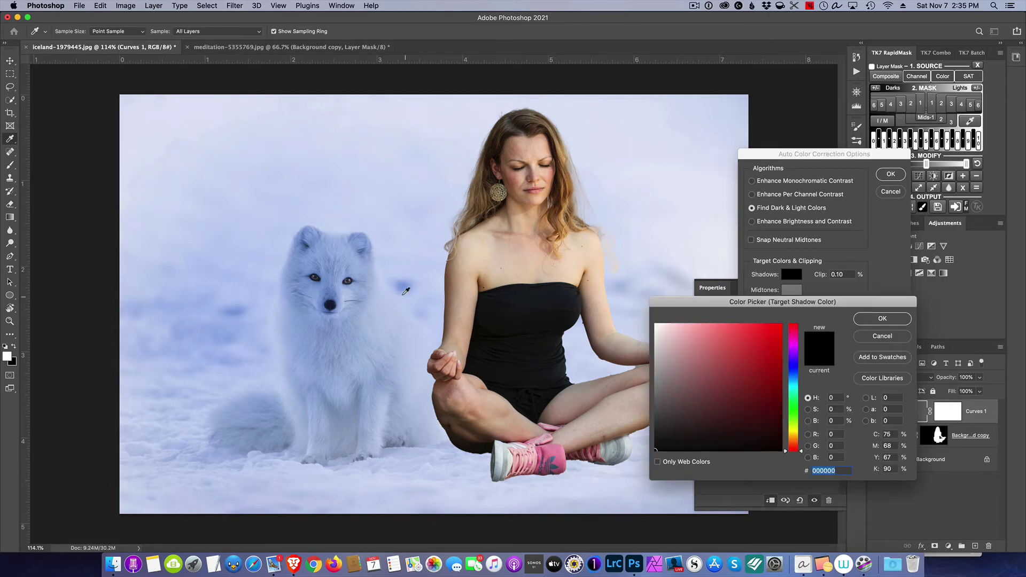
click(331, 302)
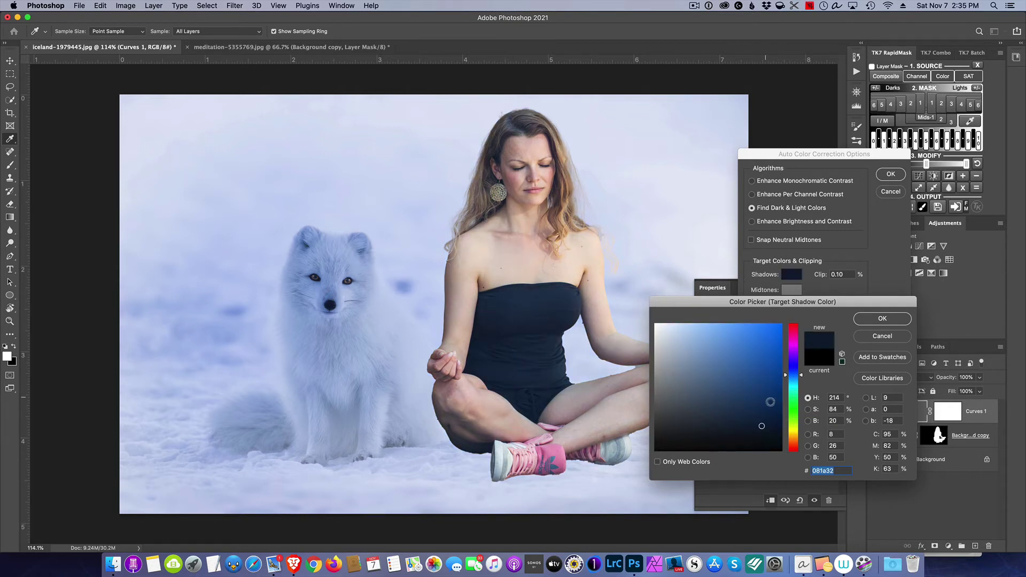
click(879, 319)
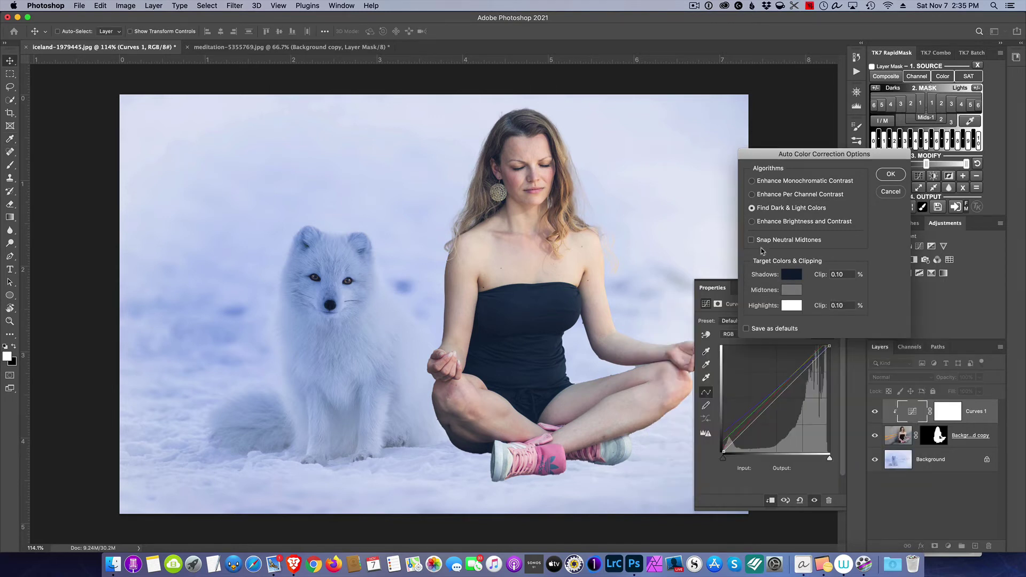
Set the target highlight color to the light blue ccd7f3 sampled from the background above the fox and apply the correction without saving defaults.
click(792, 306)
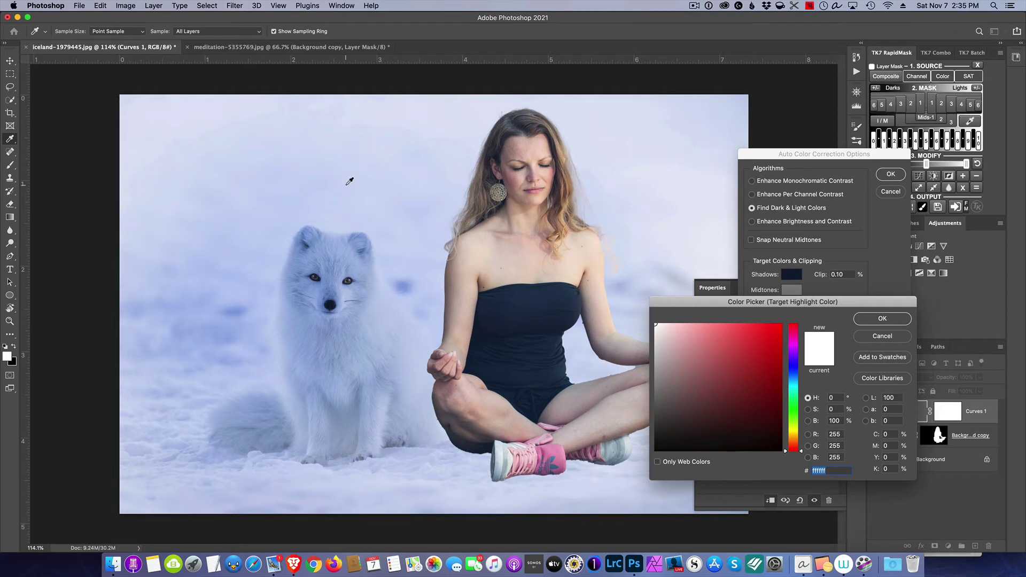
click(348, 185)
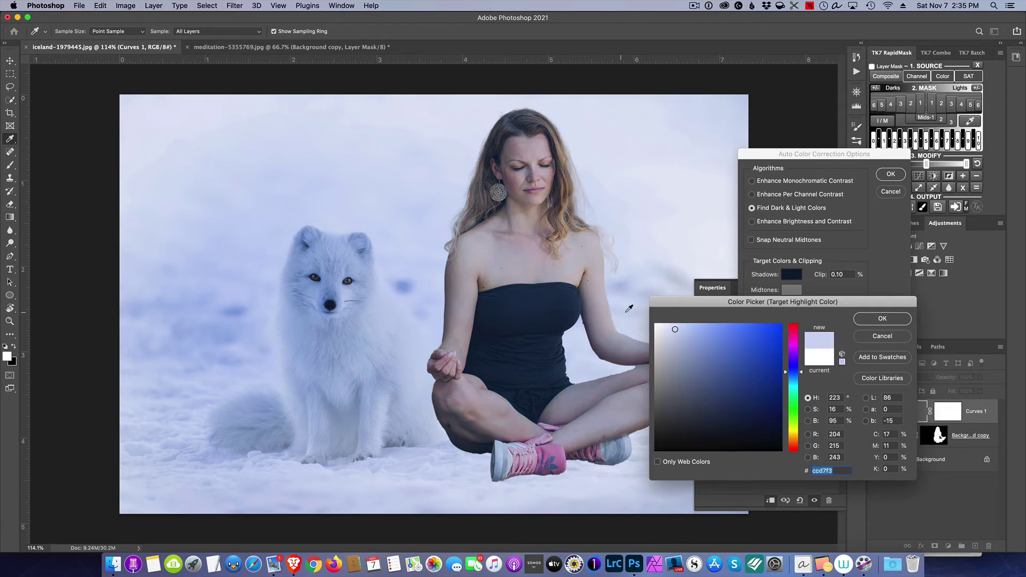
click(882, 318)
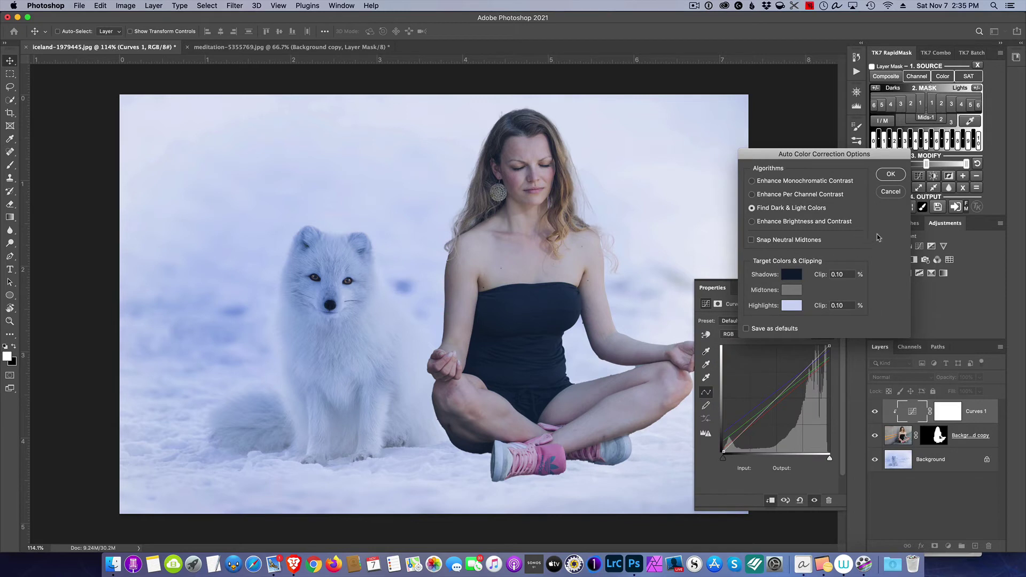
click(890, 175)
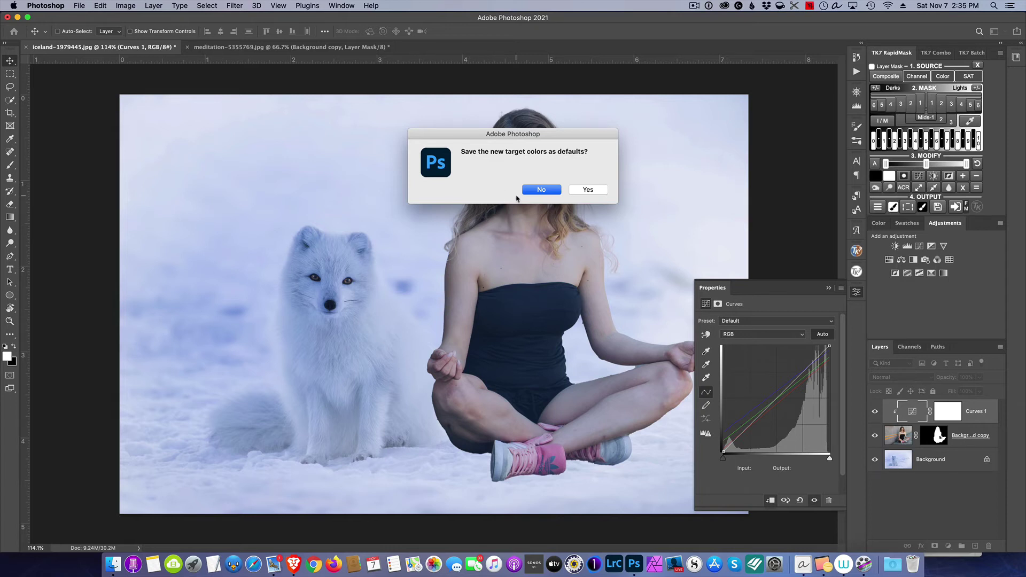
click(537, 192)
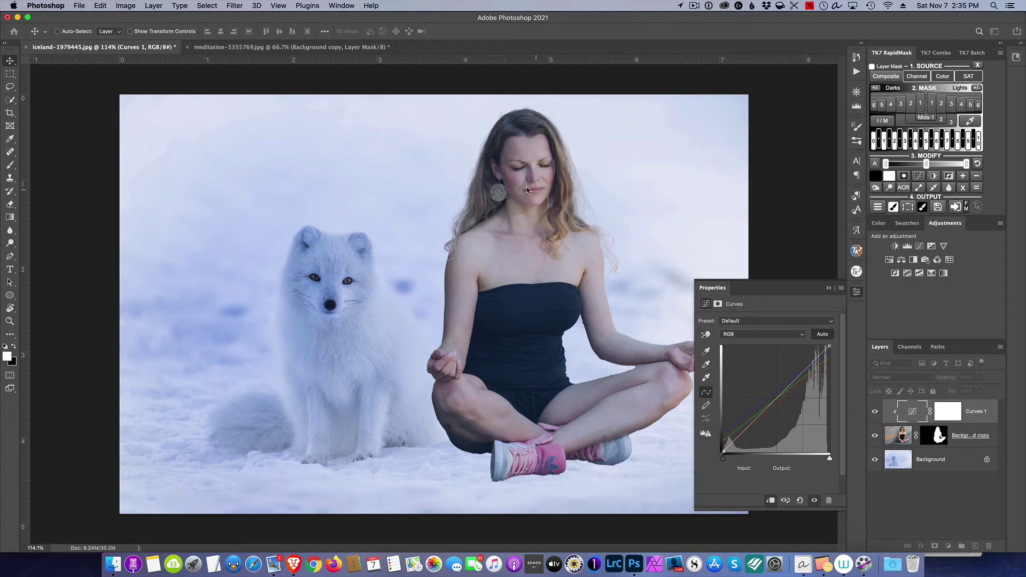
Compare the composite with and without the Curves adjustment on the woman.
click(828, 288)
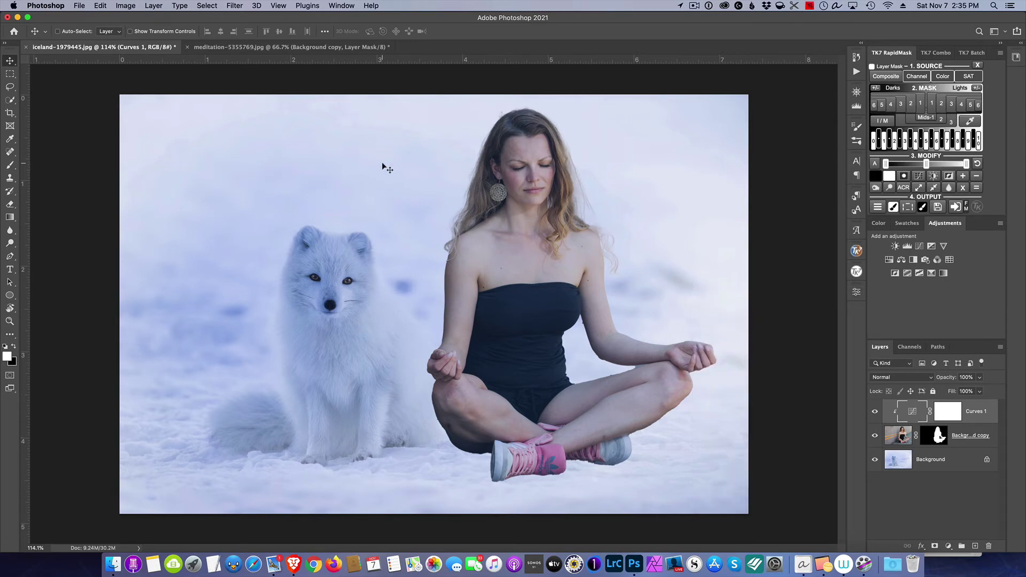
click(874, 411)
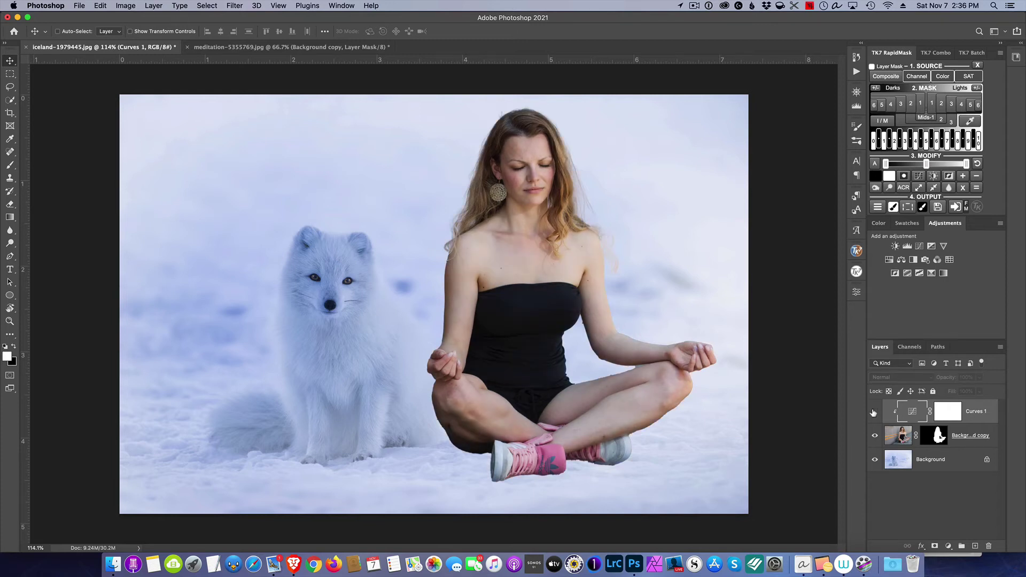
click(874, 411)
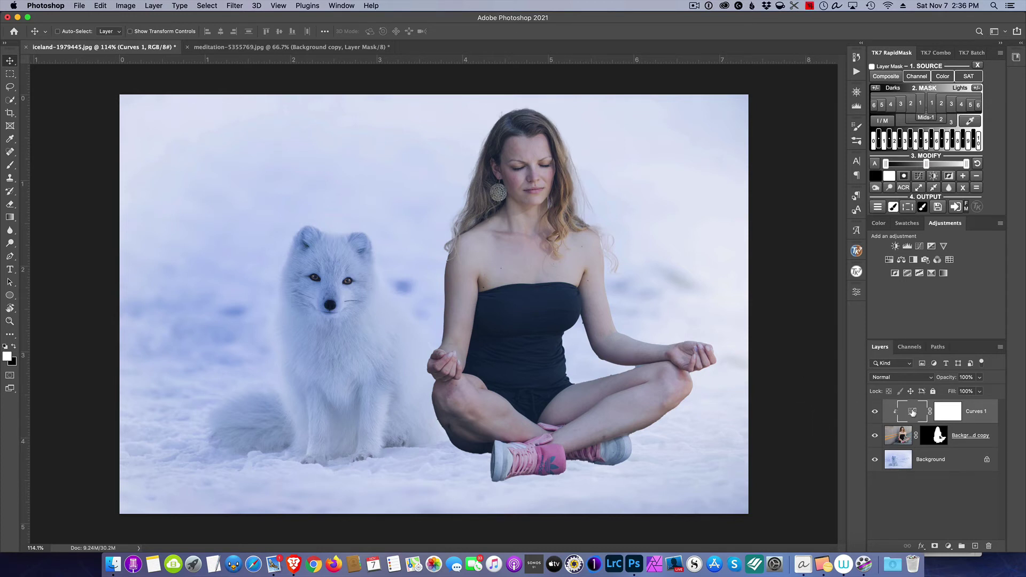
Add a Black & White adjustment layer above Curves 1 and slightly raise the midtones of the Curves 1 RGB curve to brighten the woman.
click(914, 260)
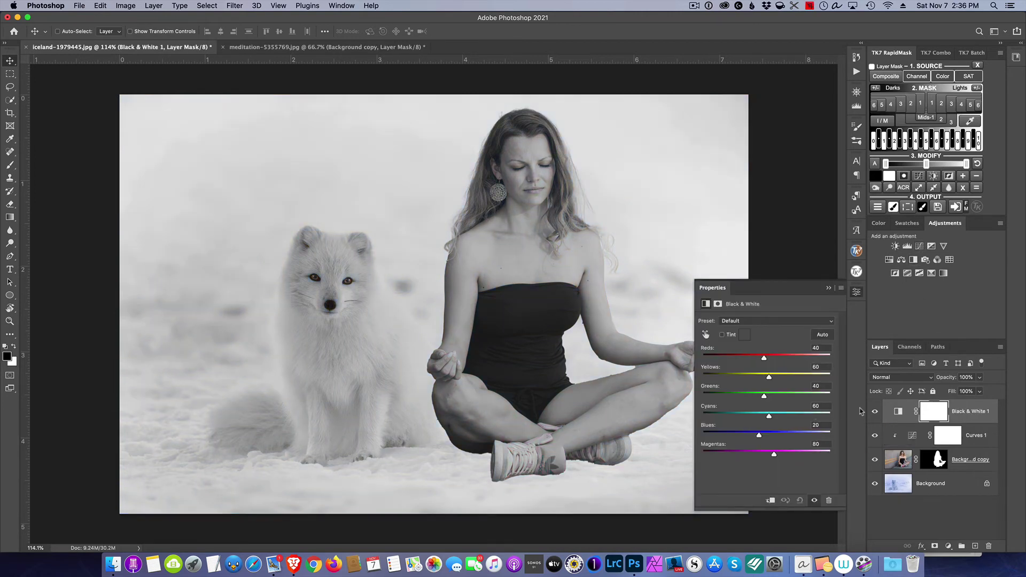
click(828, 288)
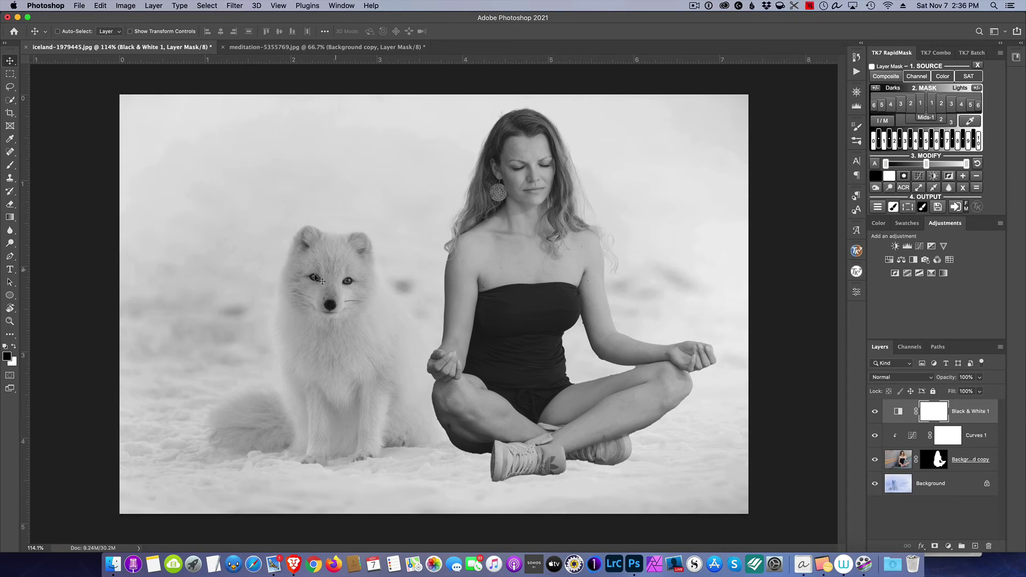
double_click(911, 437)
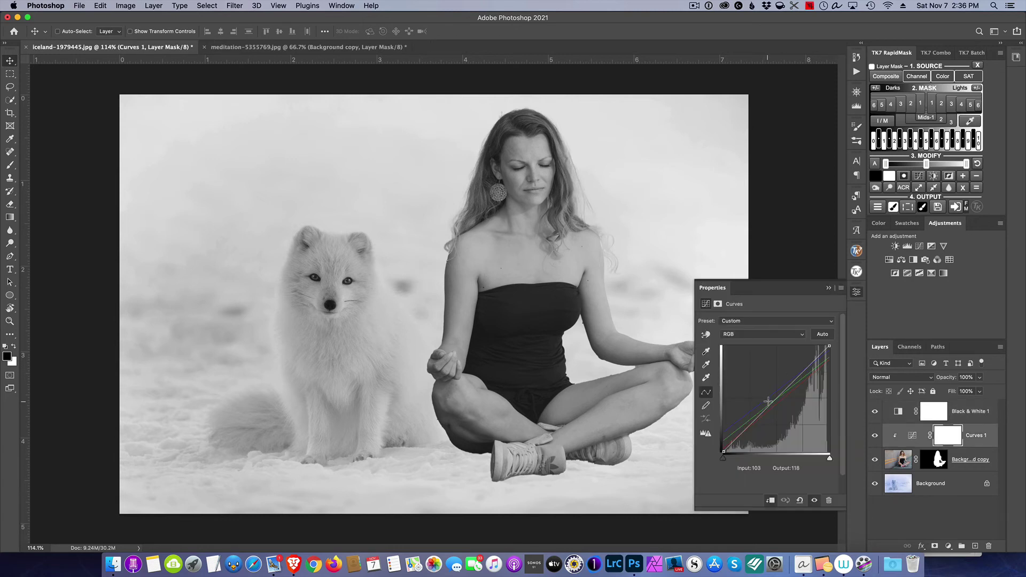
drag(772, 401, 771, 396)
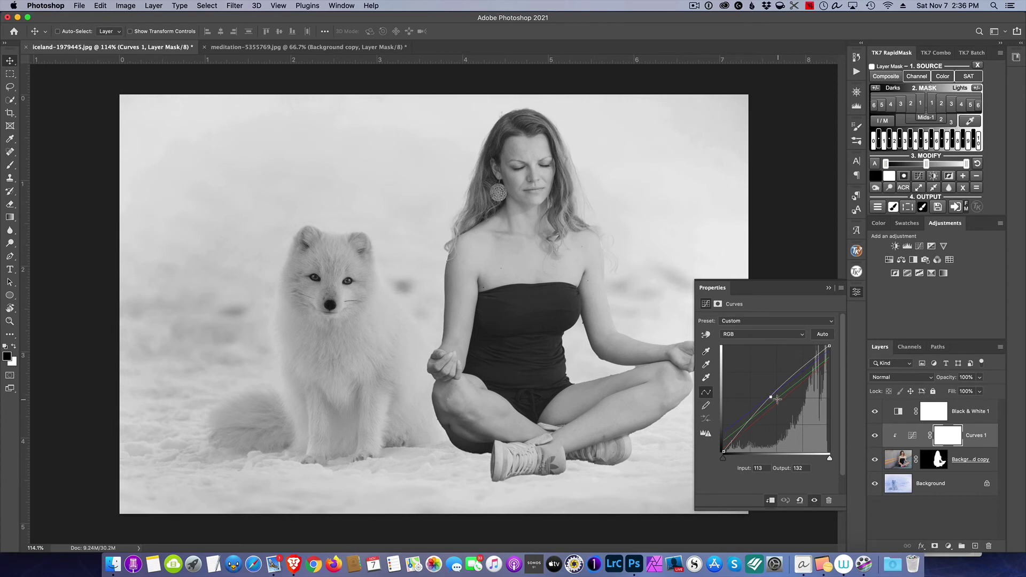
drag(770, 396, 773, 398)
click(829, 289)
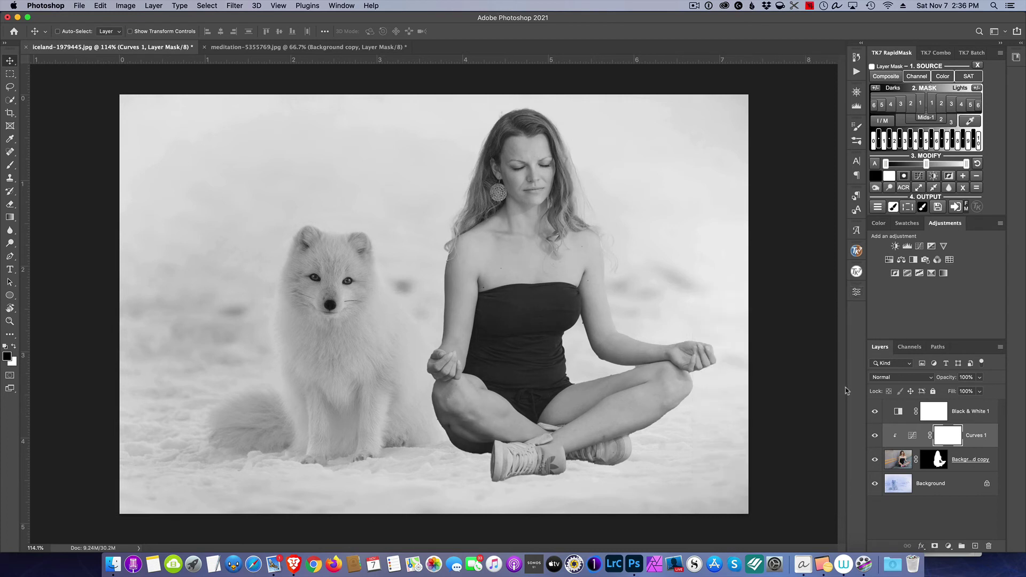
Hide the Black & White layer and compare the color composite with and without Curves 1.
click(874, 412)
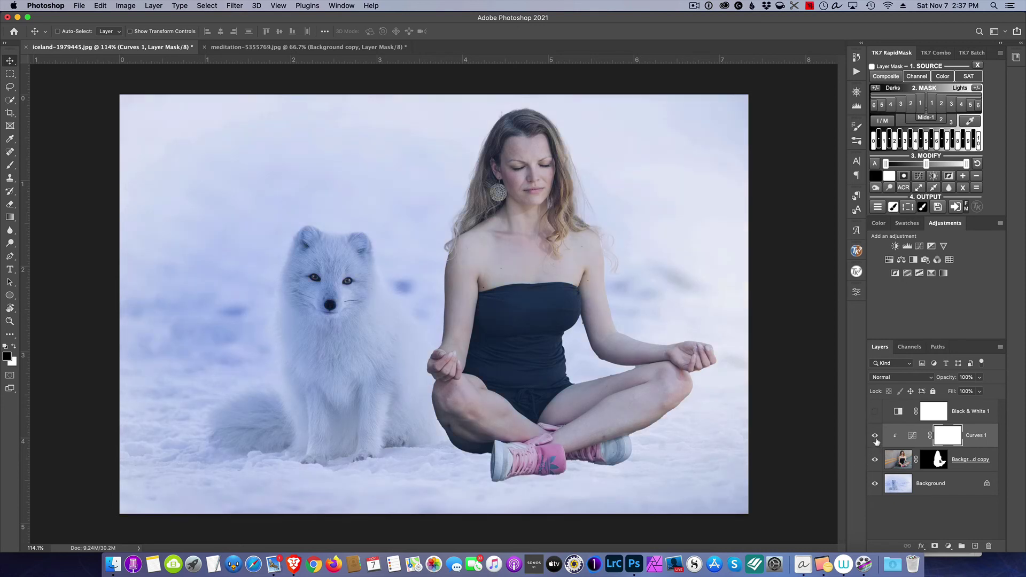
click(875, 436)
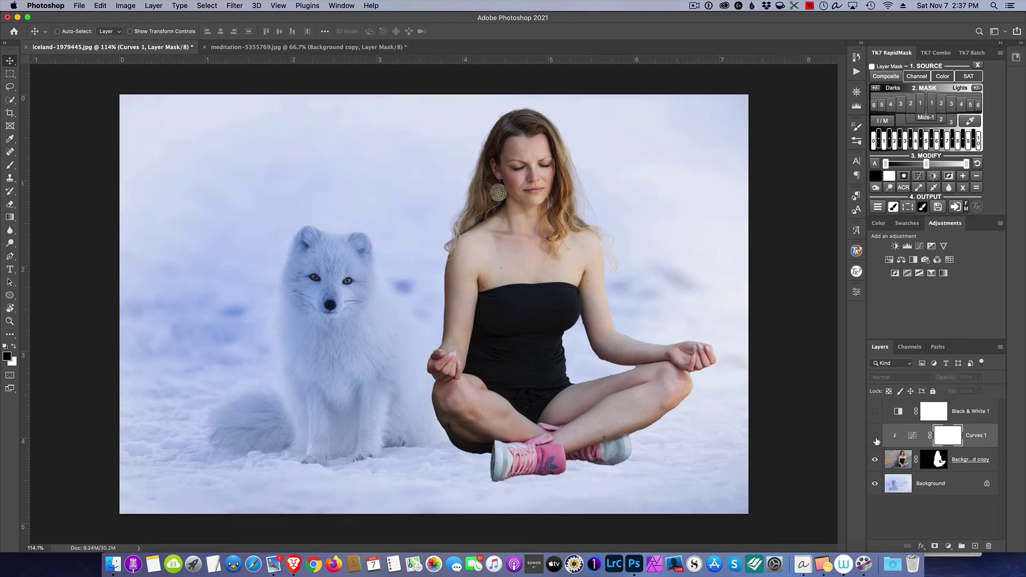
click(875, 435)
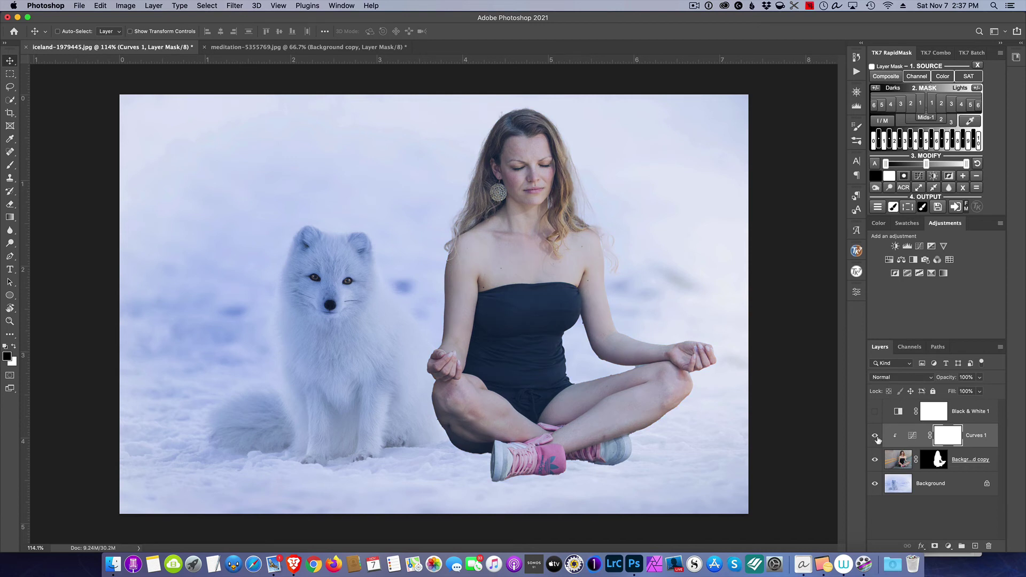
click(875, 435)
click(875, 435)
Review the auto color correction algorithms of the Curves 1 adjustment and cancel the options.
double_click(912, 439)
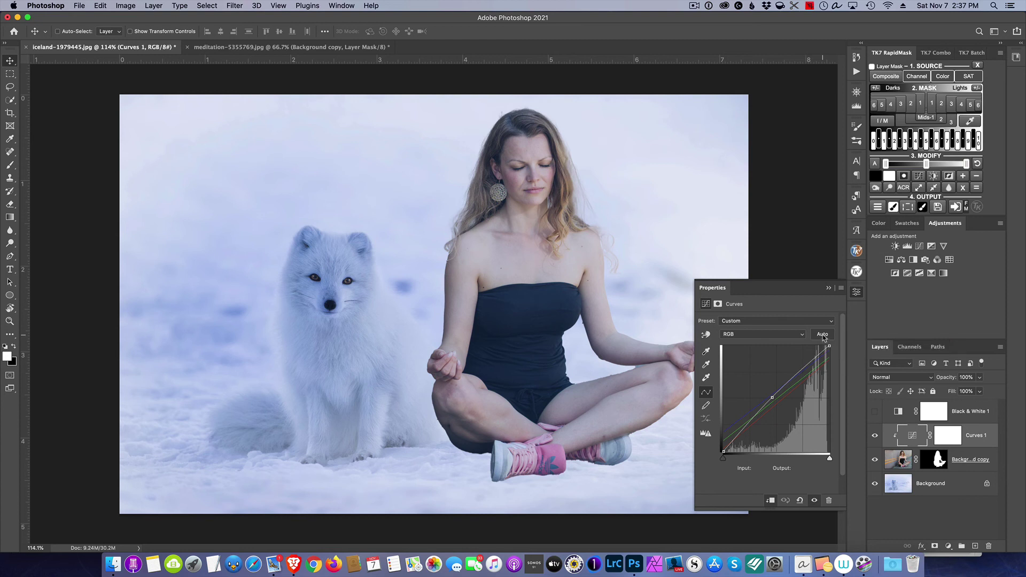
alt+click(823, 335)
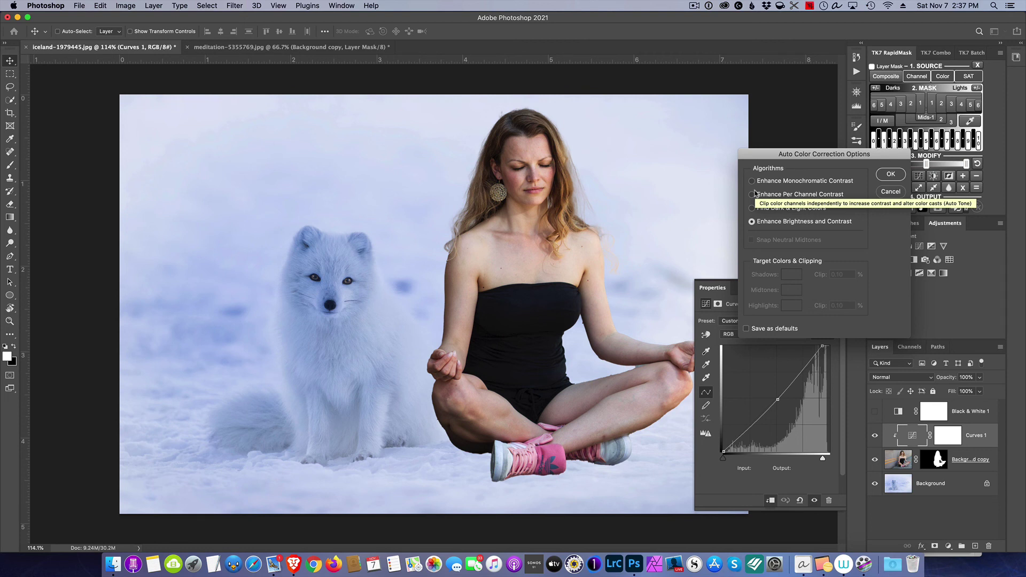
click(885, 194)
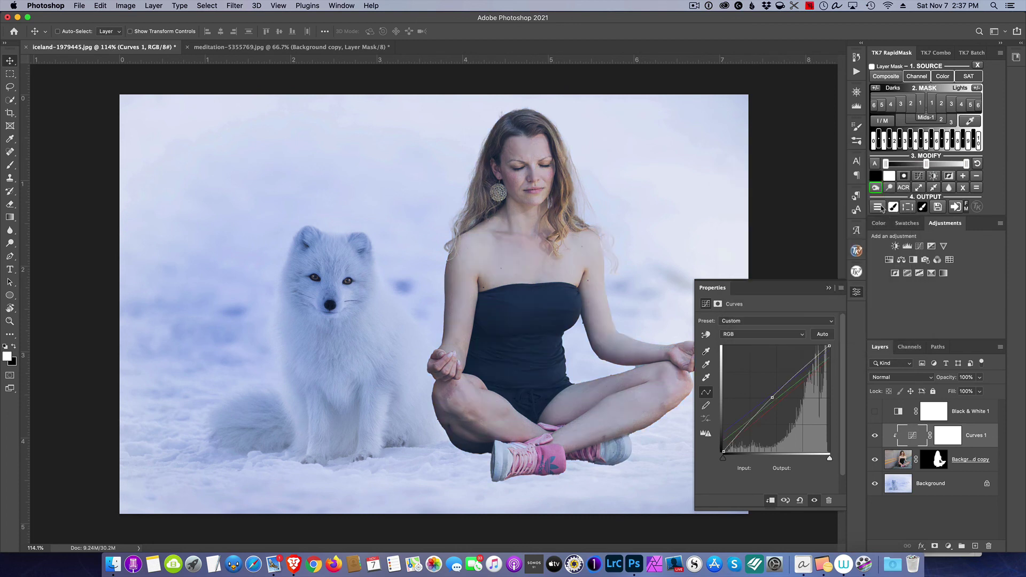
click(827, 290)
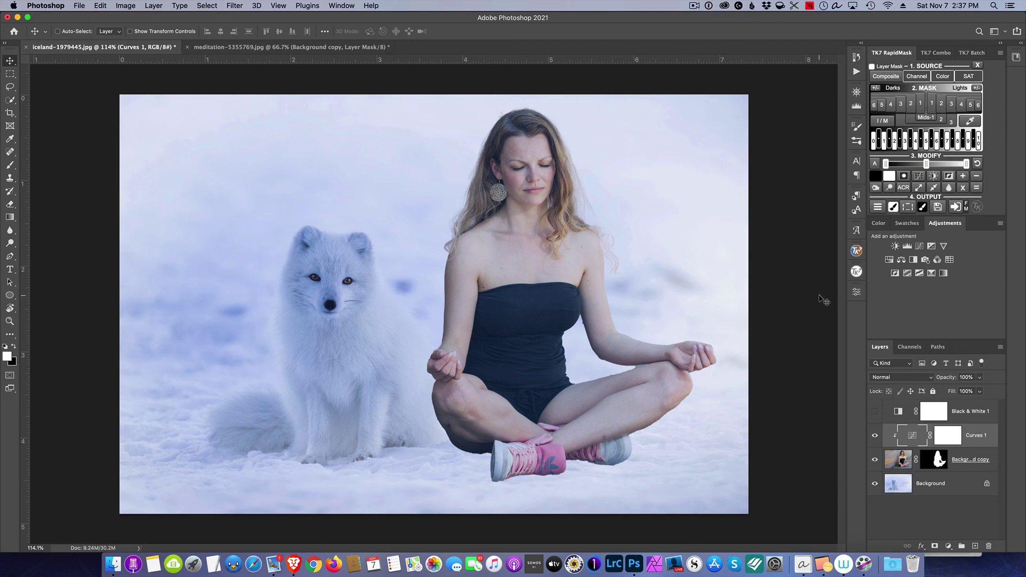
click(694, 6)
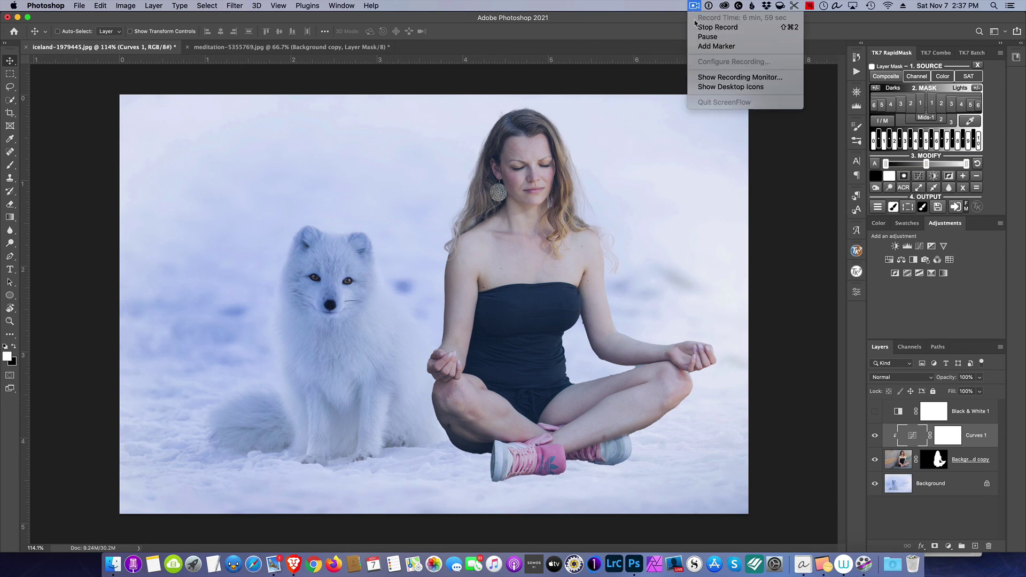